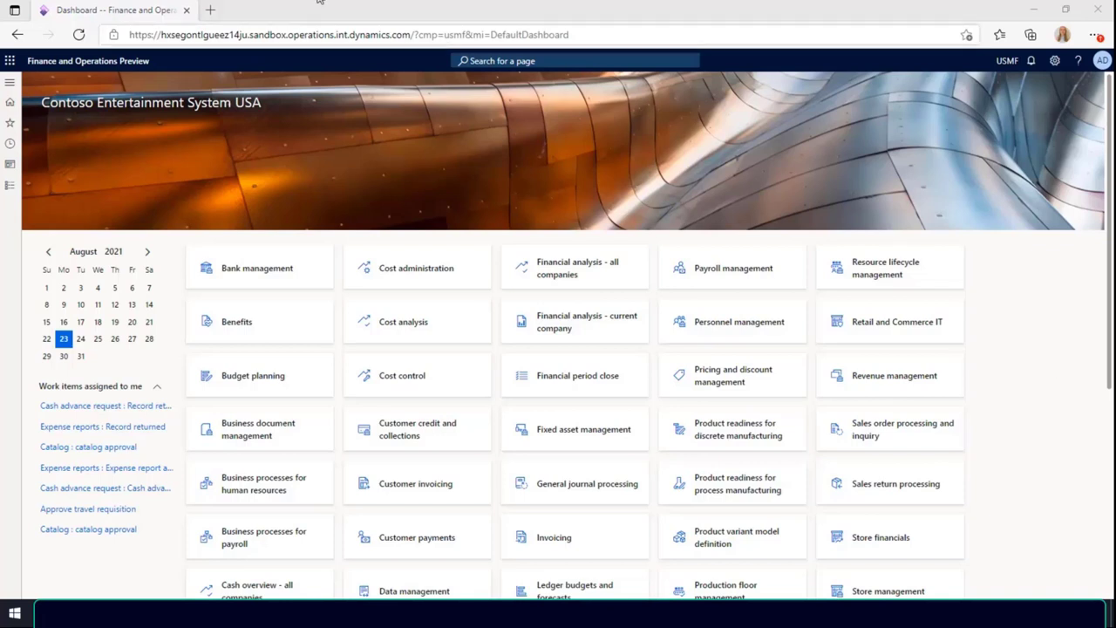
# - Create a new Document images record named BrandImg1
pyautogui.click(11, 83)
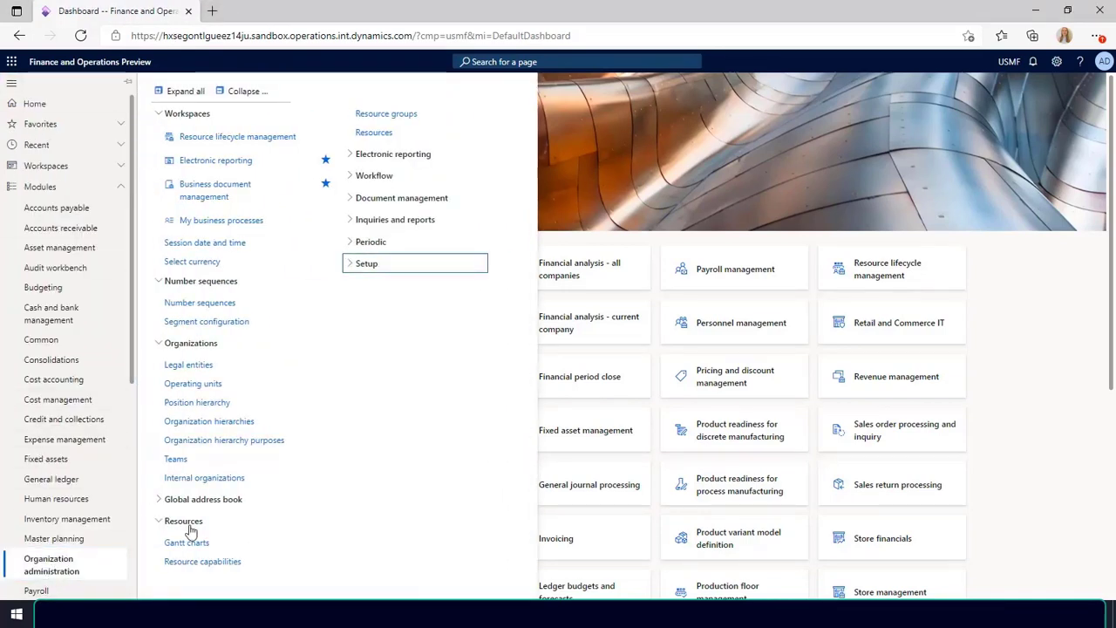
pyautogui.click(348, 266)
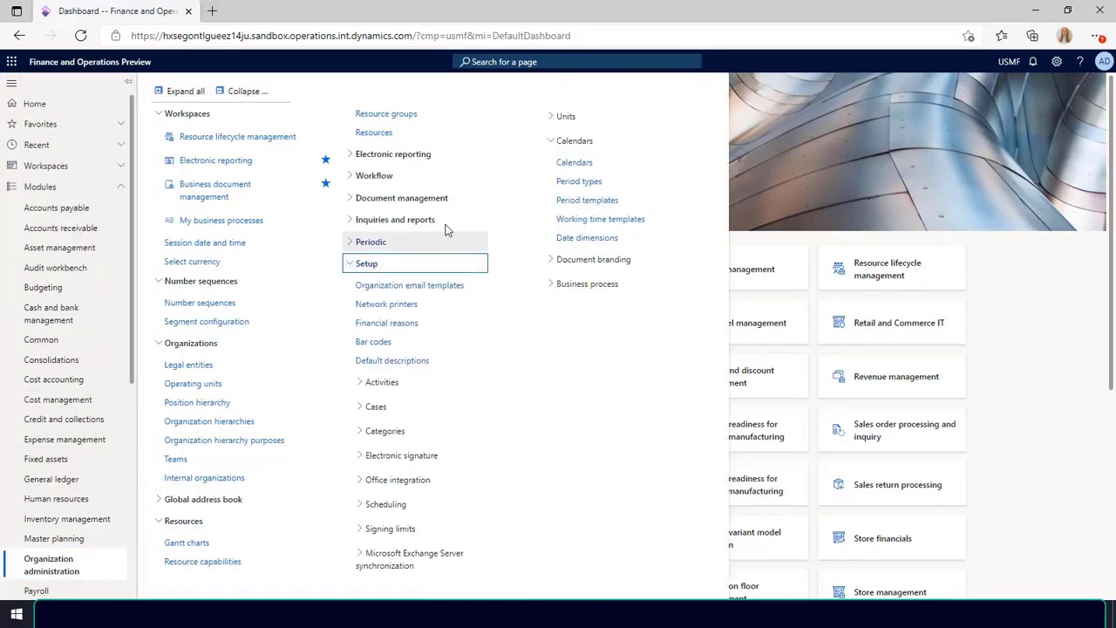
pyautogui.click(553, 262)
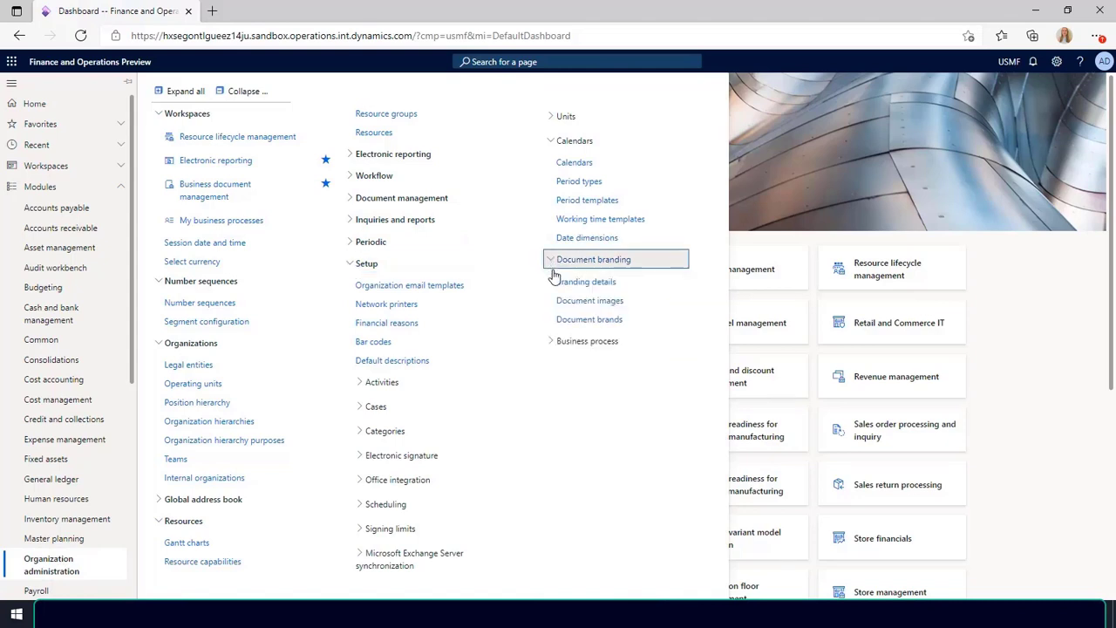
pyautogui.click(580, 298)
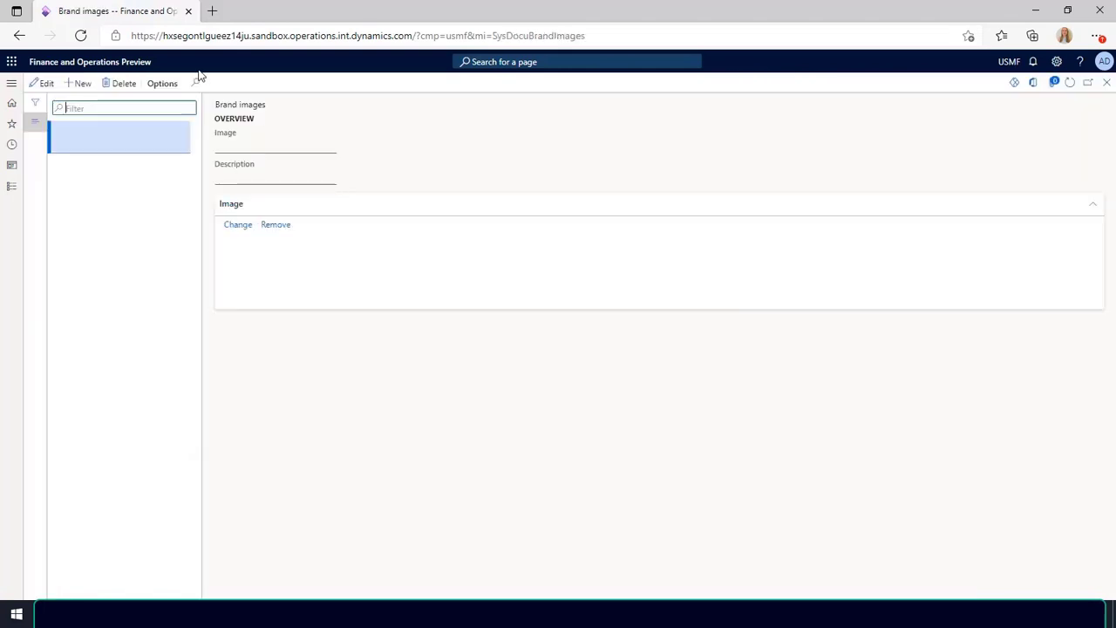
pyautogui.click(87, 84)
pyautogui.click(248, 146)
pyautogui.write('Brand')
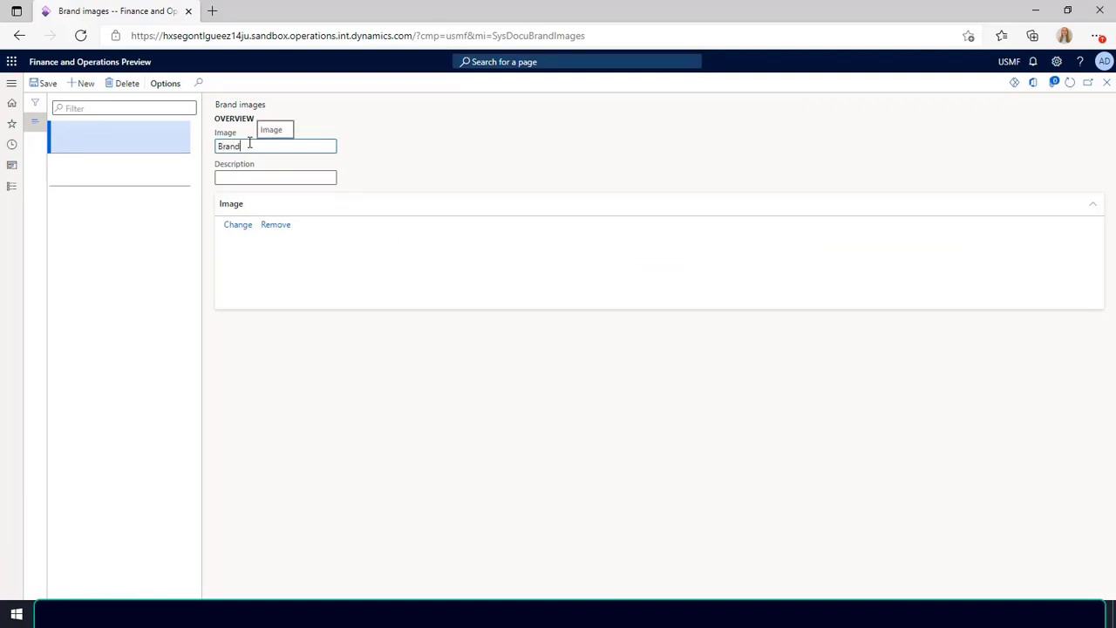
pyautogui.write('Ima')
pyautogui.hotkey('ctrl', 'a')
pyautogui.write('Brand')
pyautogui.write('Ima')
pyautogui.write('1')
# - Upload the Contoso brand image file to BrandImg1 and save the record
pyautogui.click(238, 224)
pyautogui.click(898, 116)
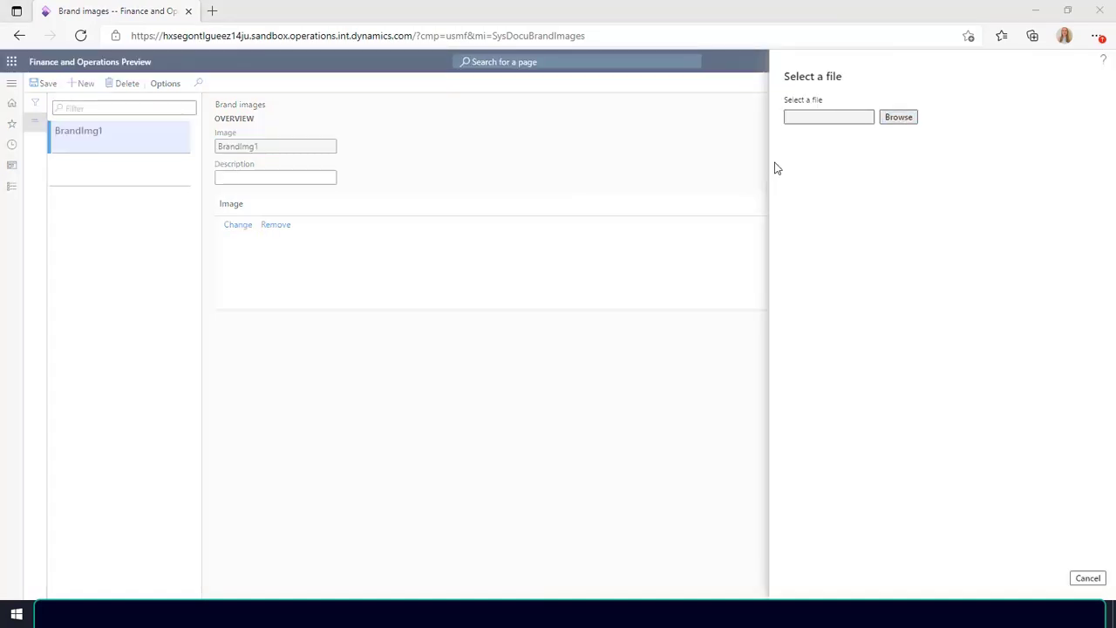
pyautogui.click(164, 157)
pyautogui.doubleClick(164, 157)
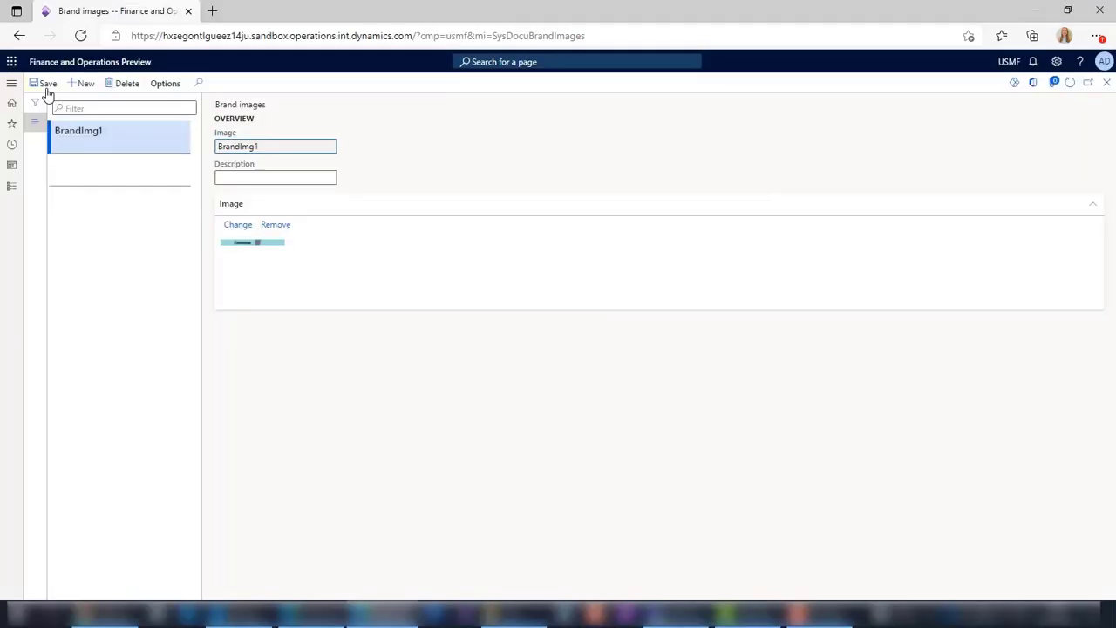
pyautogui.click(47, 86)
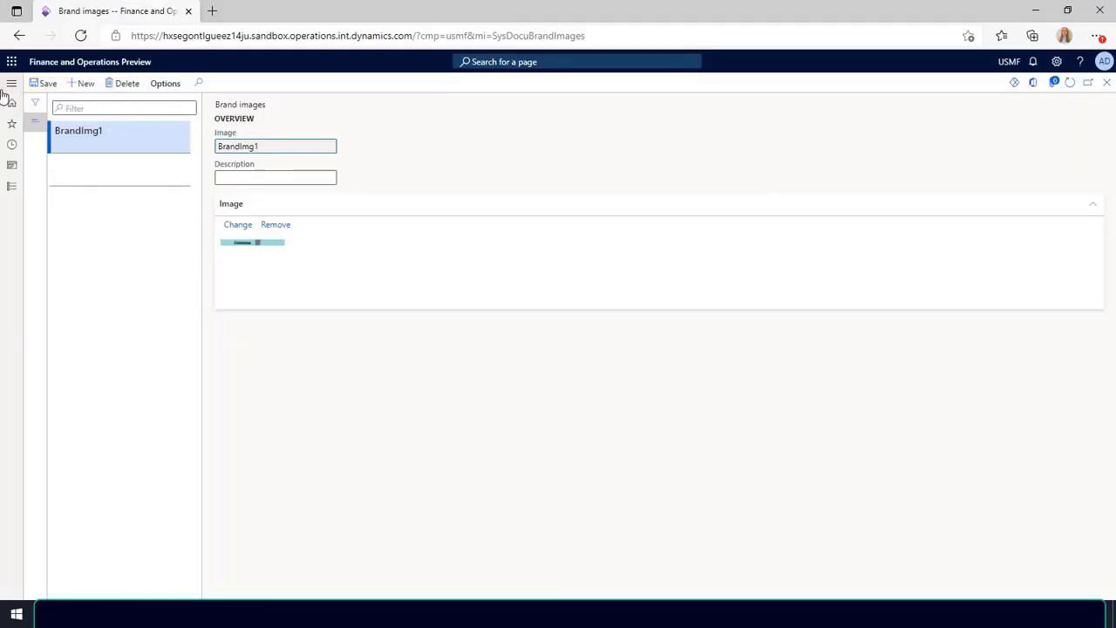
# - In Branding details, choose BrandImg1 as the USMF primary image and save
pyautogui.click(13, 85)
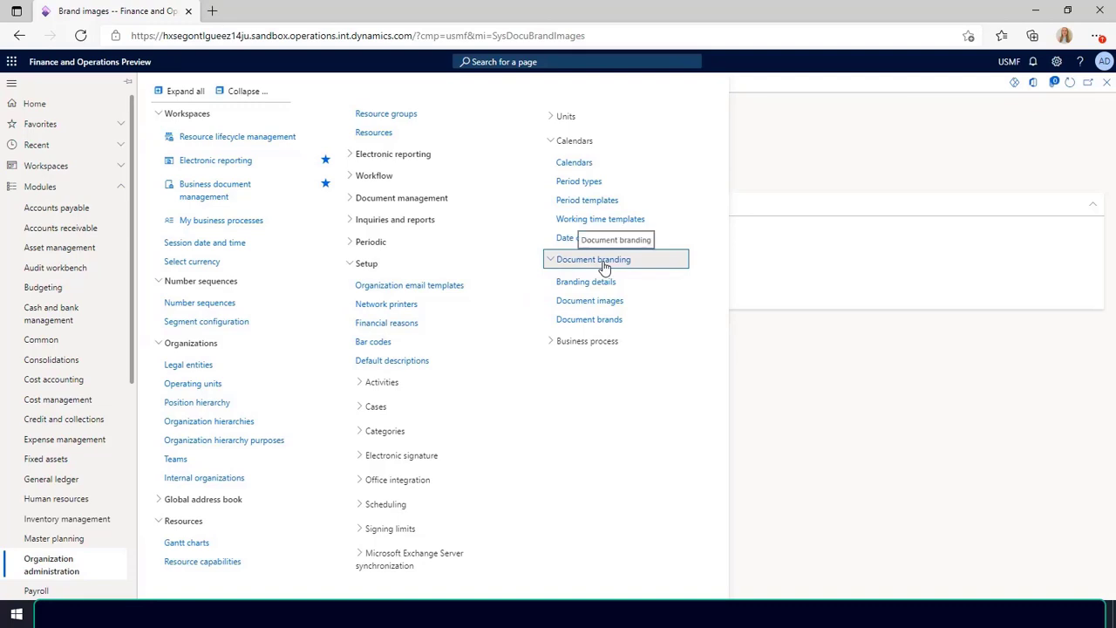
pyautogui.click(586, 281)
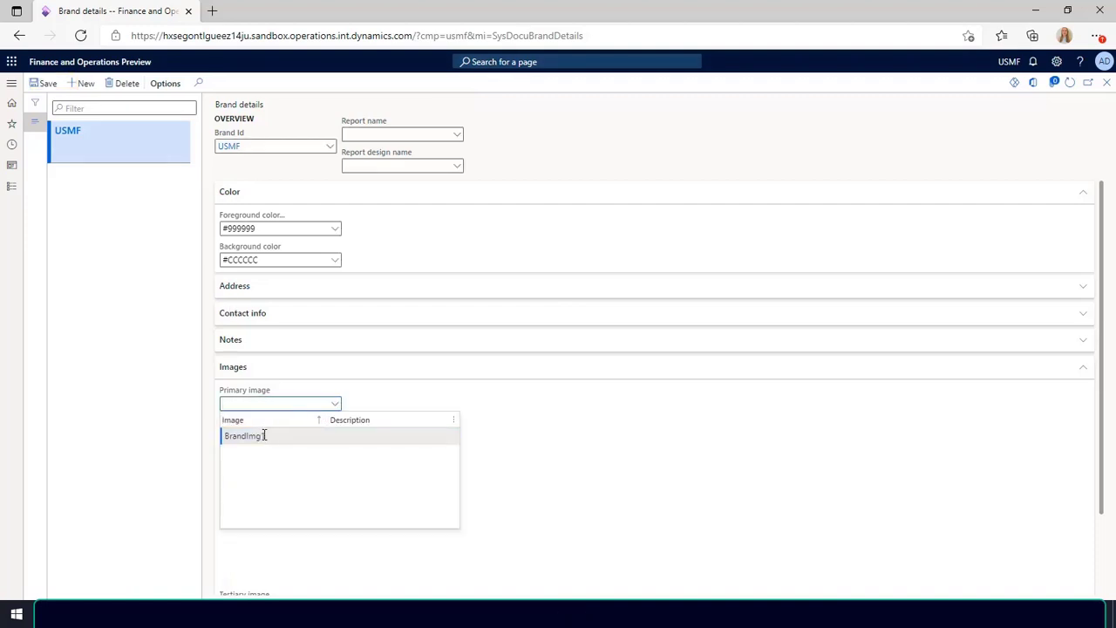
pyautogui.click(271, 434)
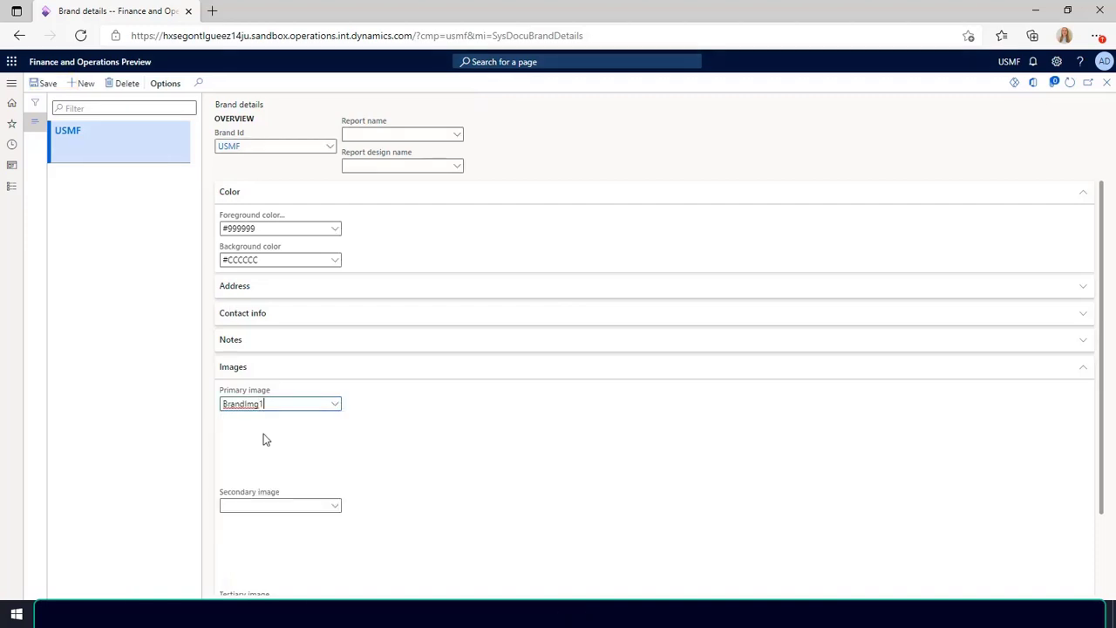
pyautogui.click(50, 89)
# - Start a new document from the Free text invoice (Excel) template, titled FTI_new
pyautogui.click(12, 86)
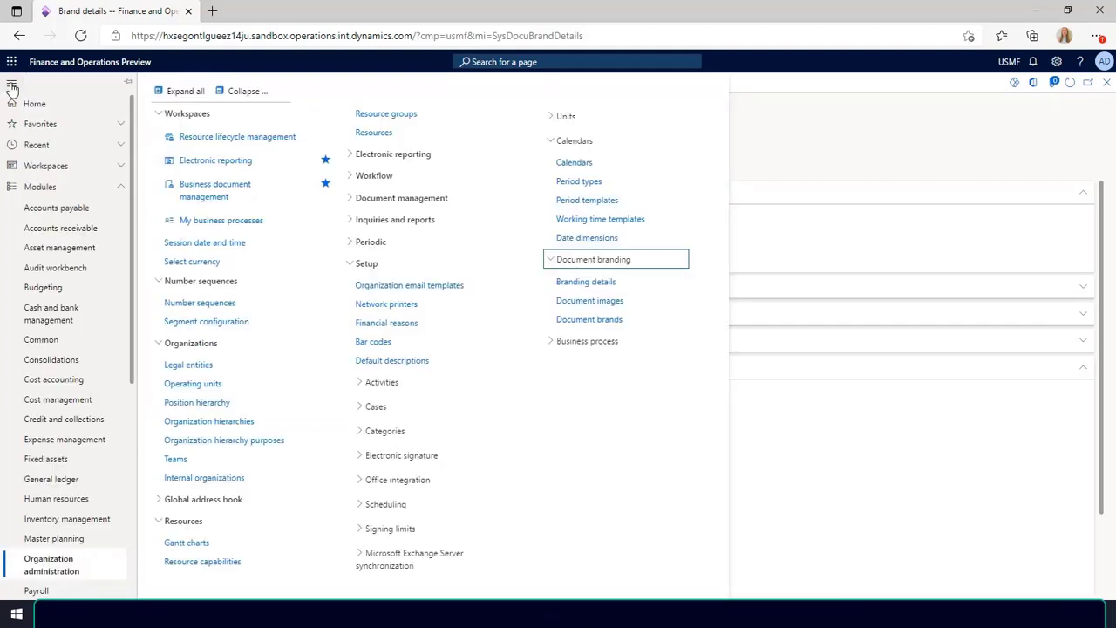
pyautogui.click(216, 194)
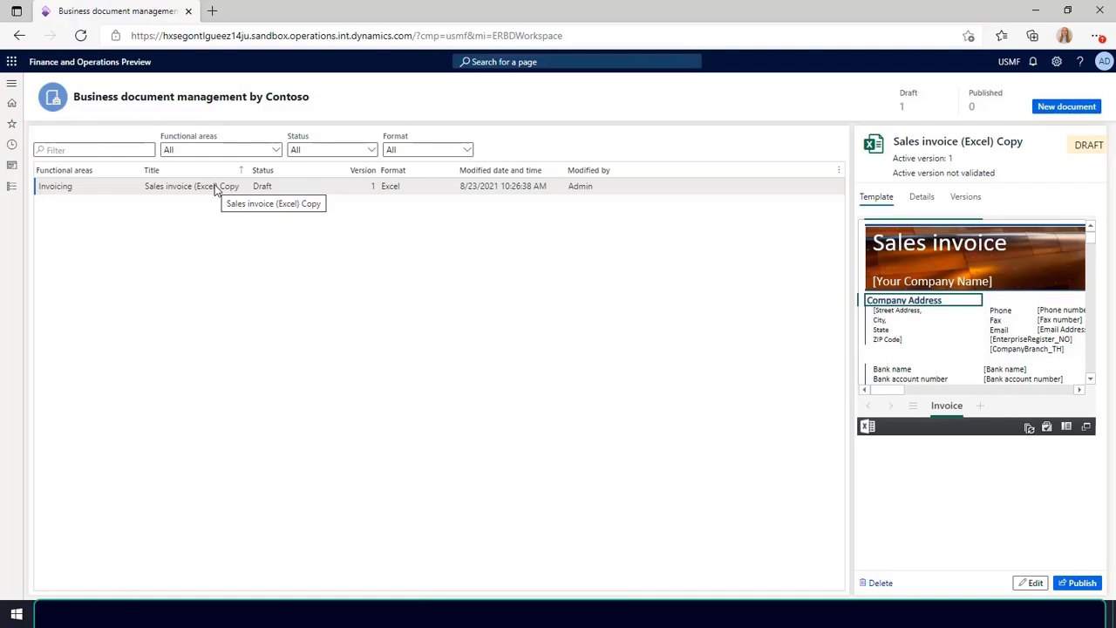
pyautogui.click(1083, 112)
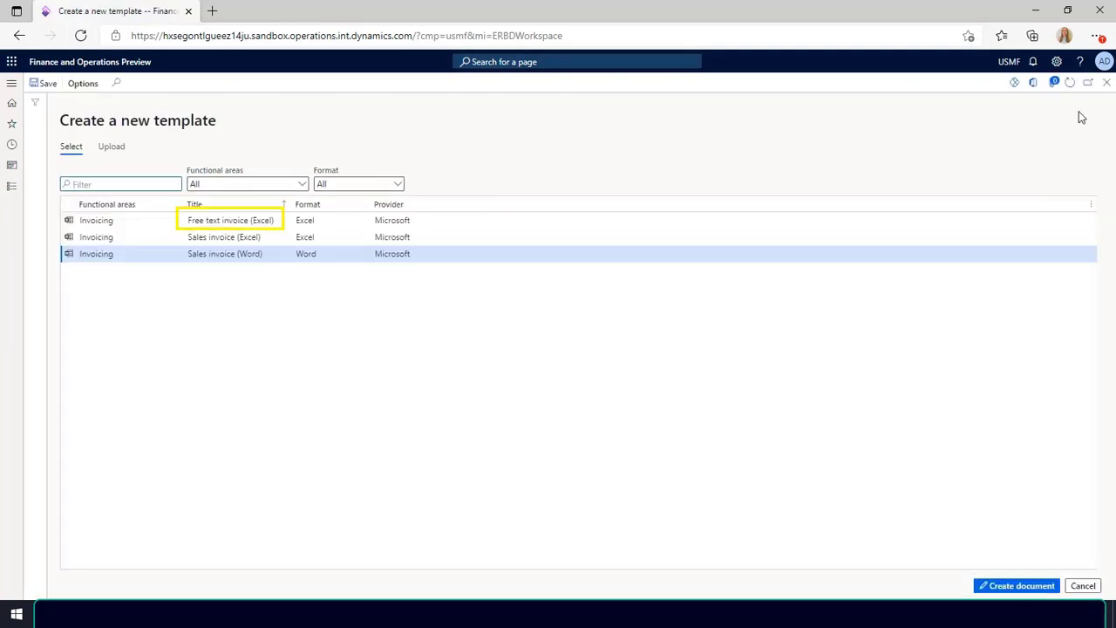
pyautogui.click(230, 219)
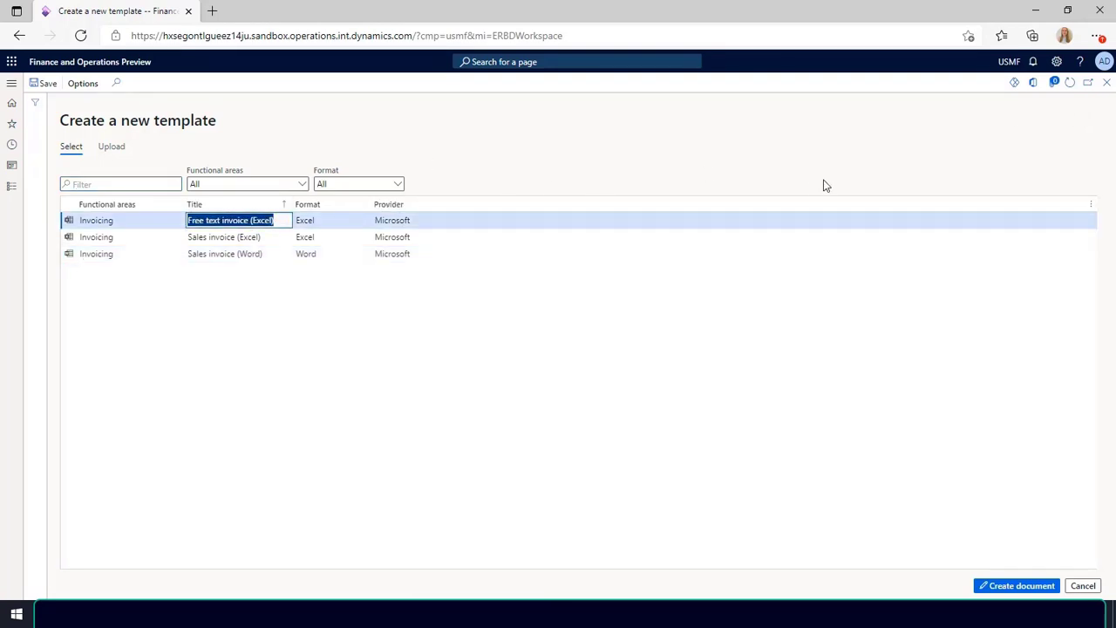
pyautogui.click(1017, 587)
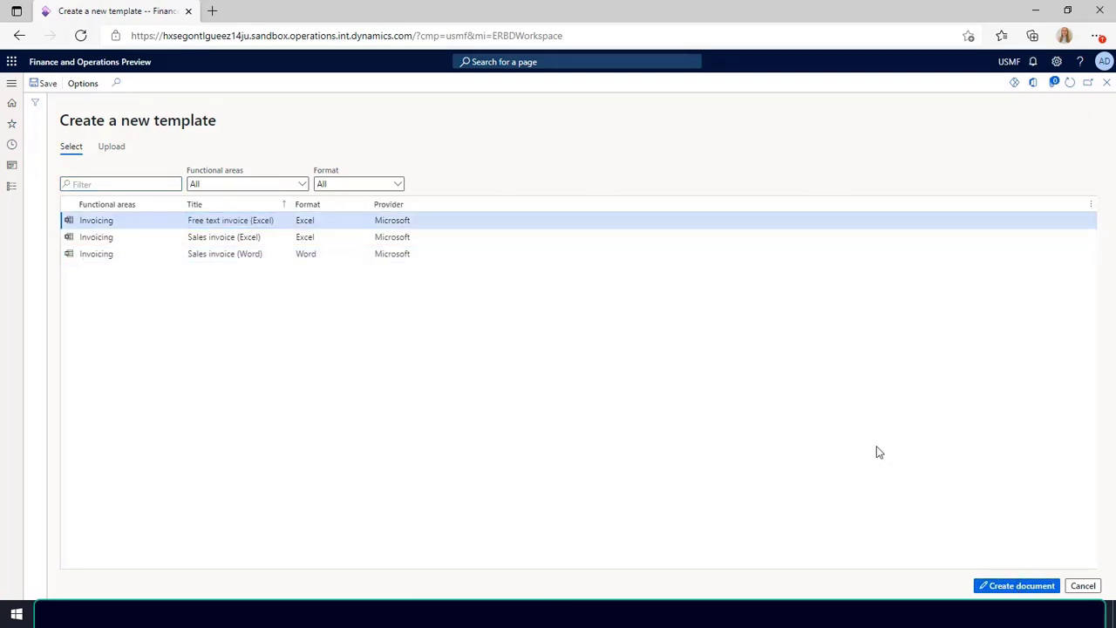
pyautogui.moveTo(903, 171); pyautogui.dragTo(672, 172)
pyautogui.write('FTI')
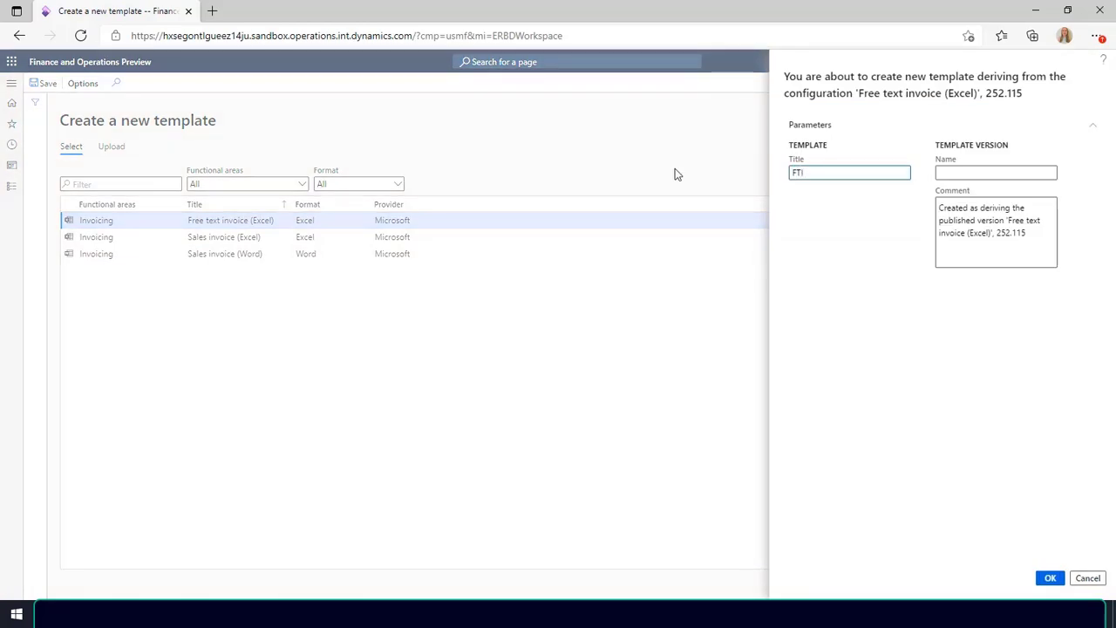
pyautogui.write('_new')
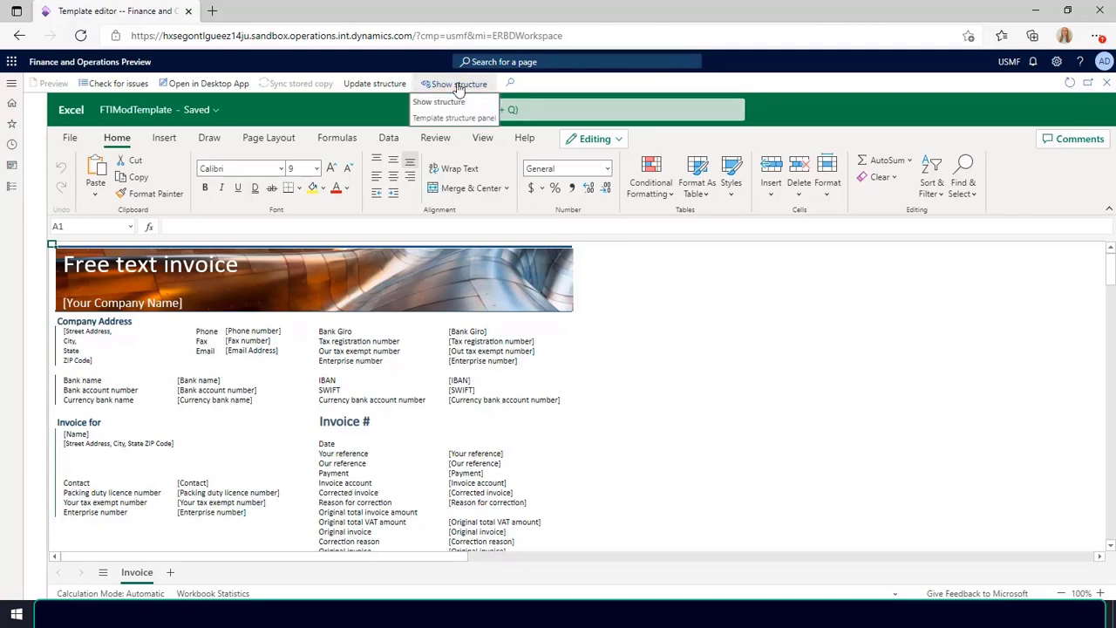
# - Show the template structure with bindings and select Cell<rptHeader_ReportLogo> under Sheet<Invoice> > Range<Header>
pyautogui.click(458, 85)
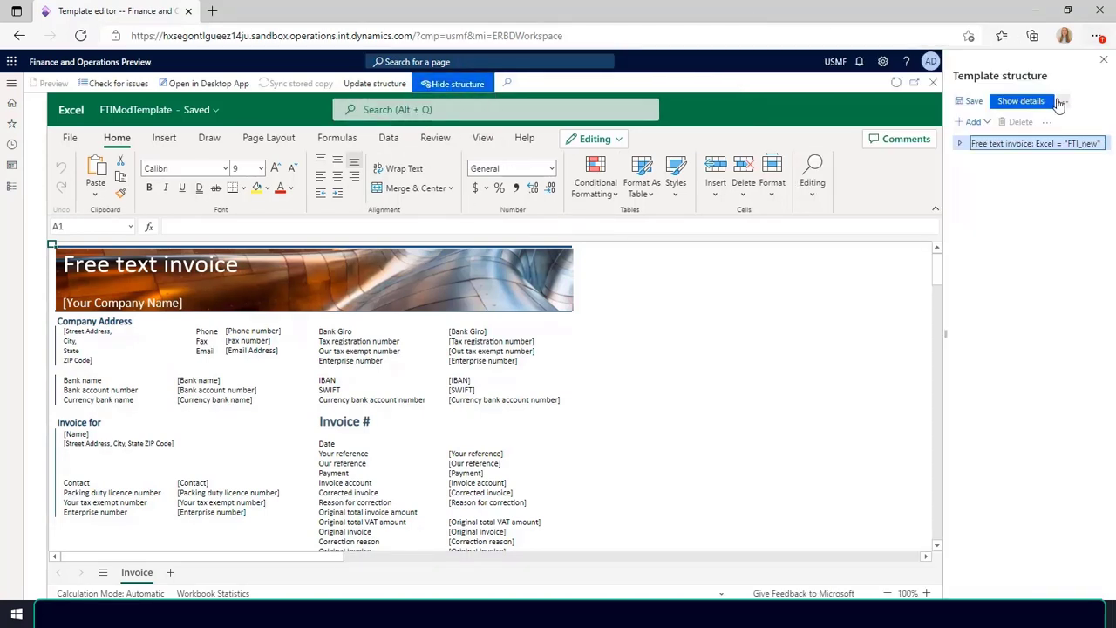
pyautogui.click(1063, 101)
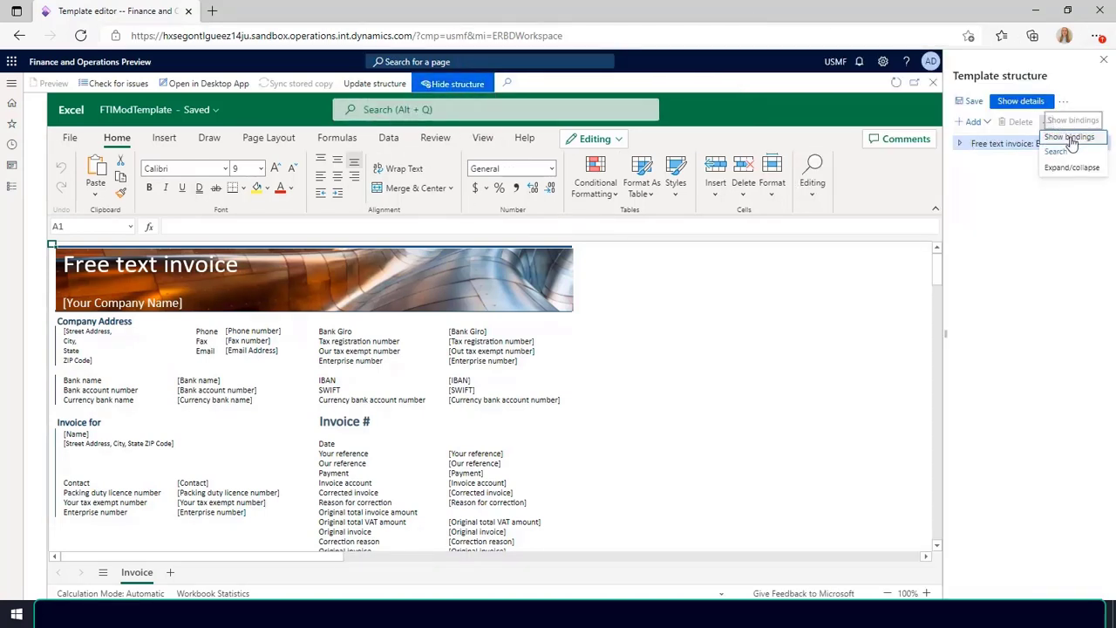
pyautogui.click(1070, 140)
pyautogui.click(994, 145)
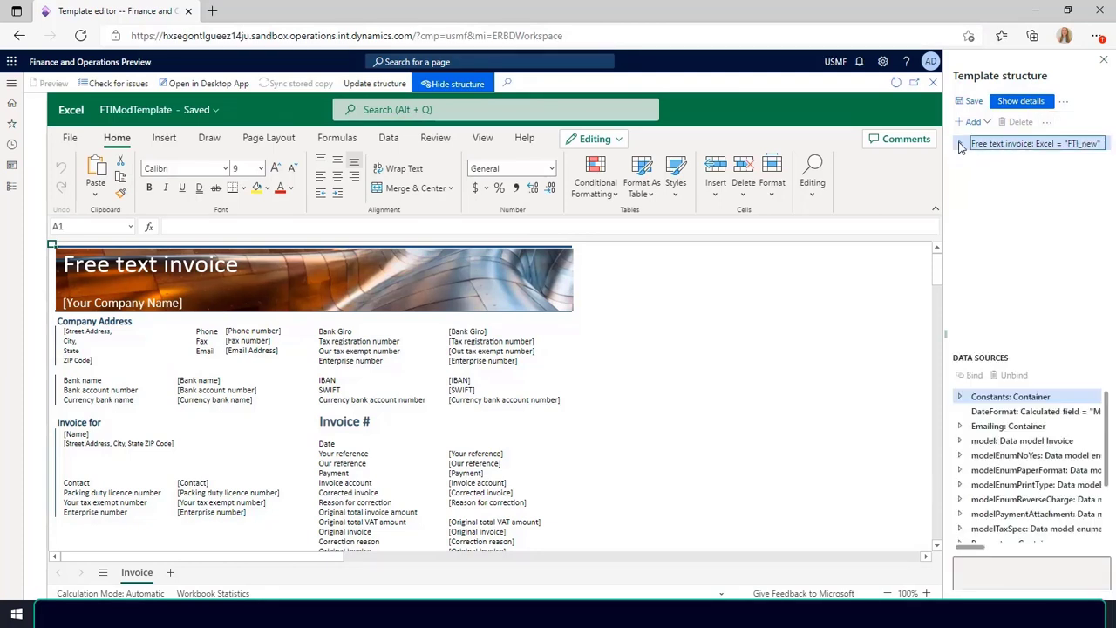
pyautogui.click(959, 144)
pyautogui.click(965, 158)
pyautogui.click(970, 188)
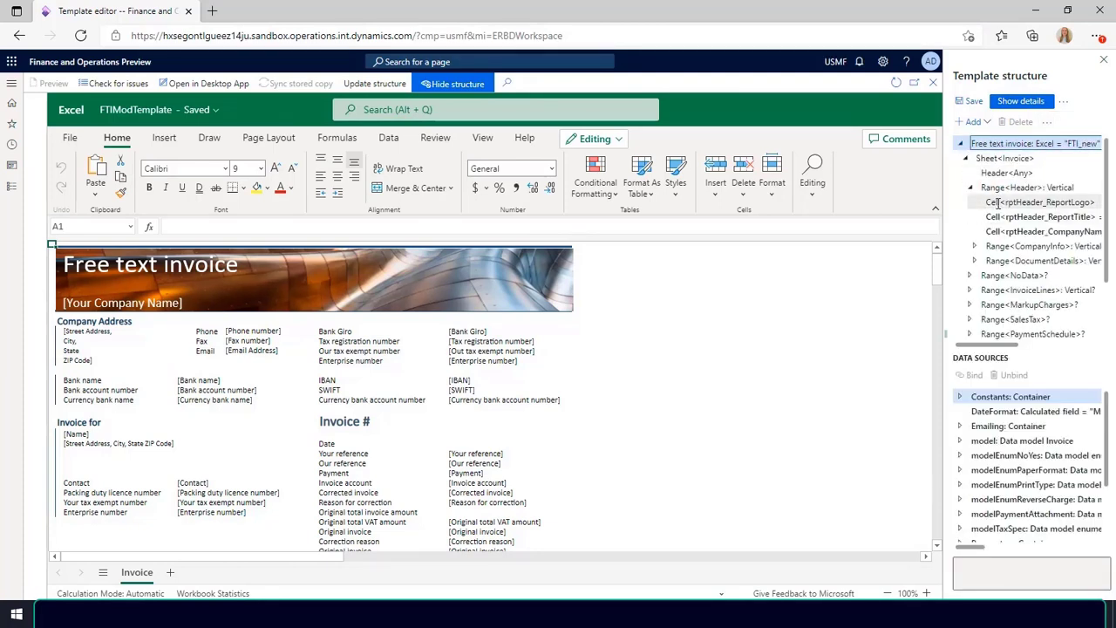
pyautogui.click(998, 202)
# - Bind the report logo cell to model > Company information > Logo, then hide the structure
pyautogui.click(959, 440)
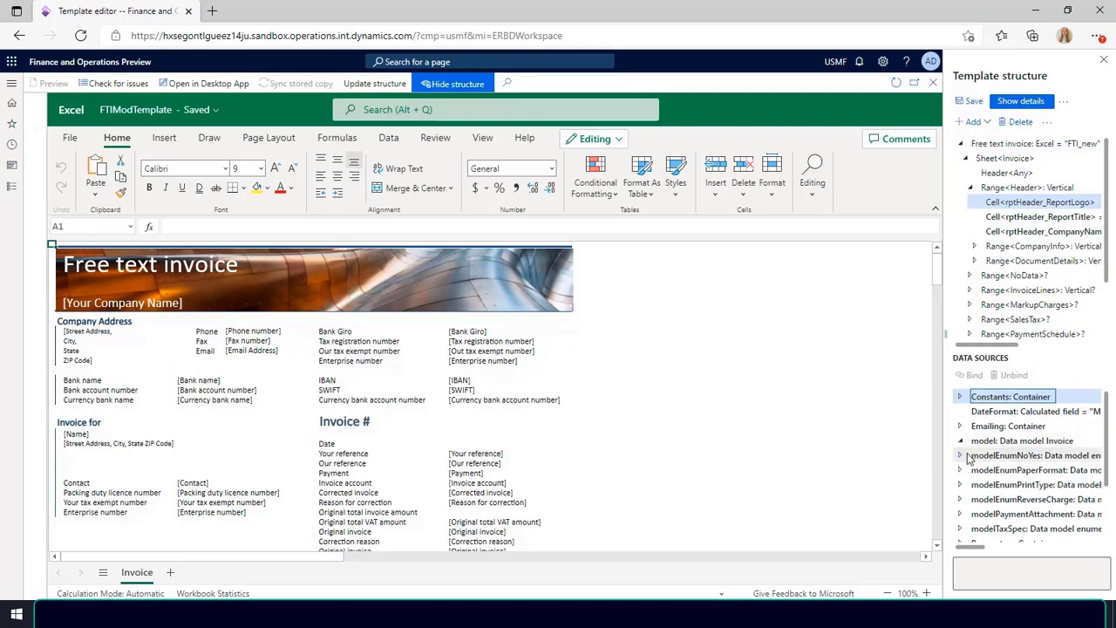
pyautogui.scroll(-3, 1009, 493)
pyautogui.scroll(-5, 1009, 493)
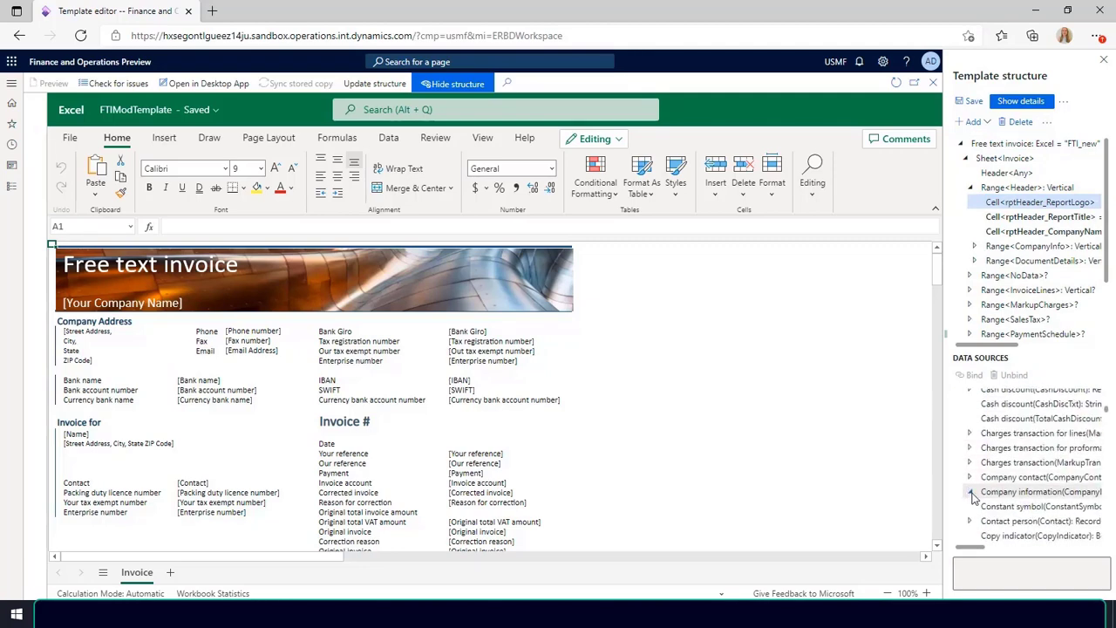
pyautogui.scroll(-6, 999, 493)
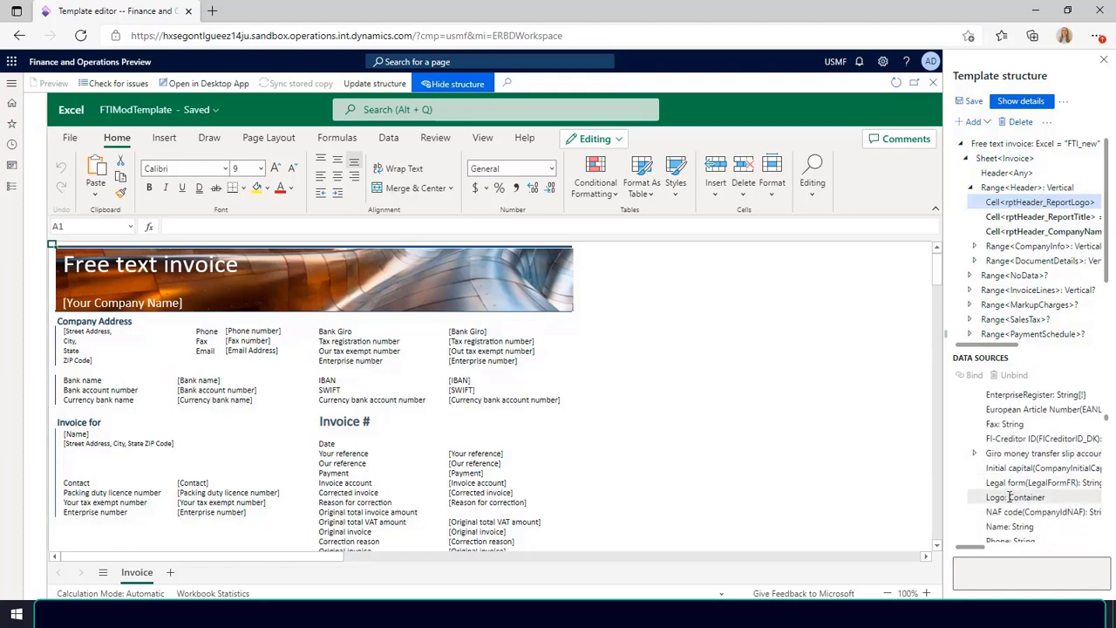
pyautogui.scroll(-1, 1009, 497)
pyautogui.click(1012, 471)
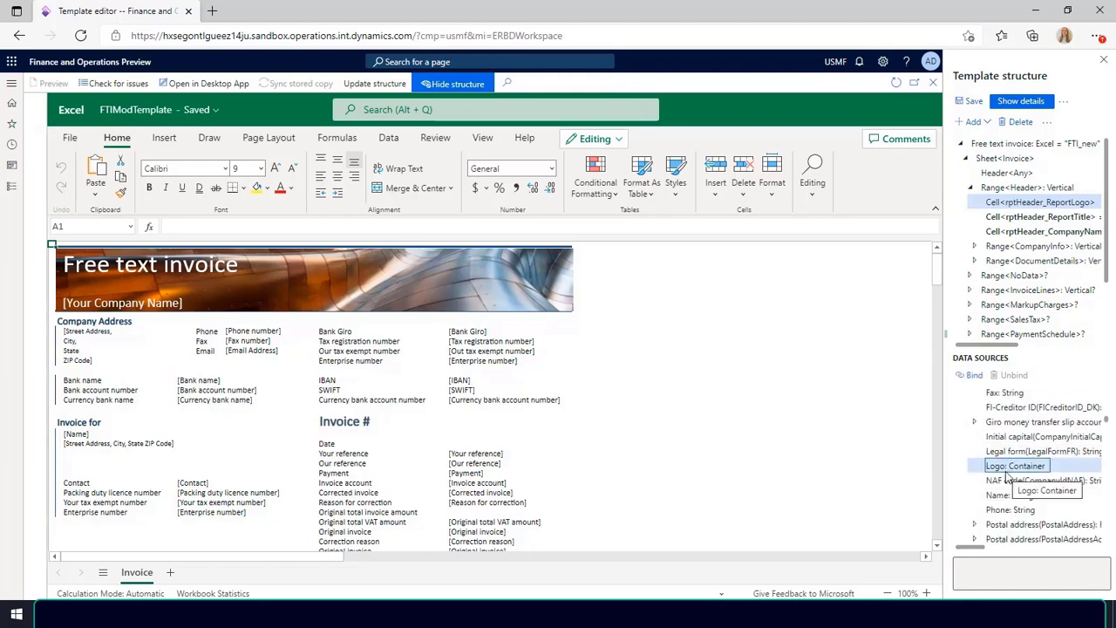
pyautogui.click(975, 376)
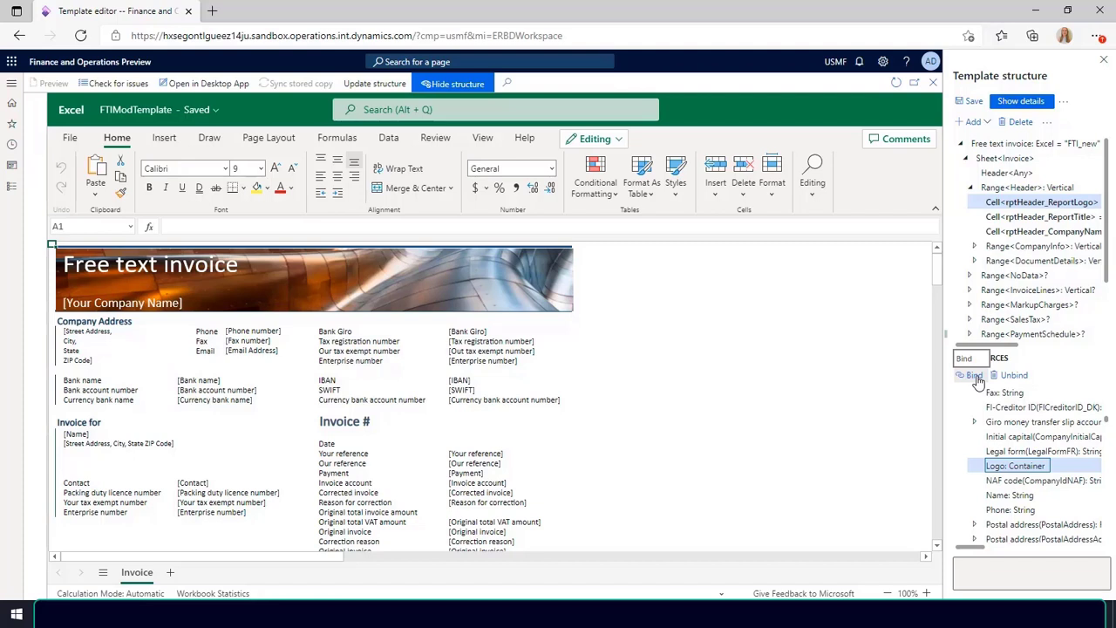
pyautogui.click(1104, 59)
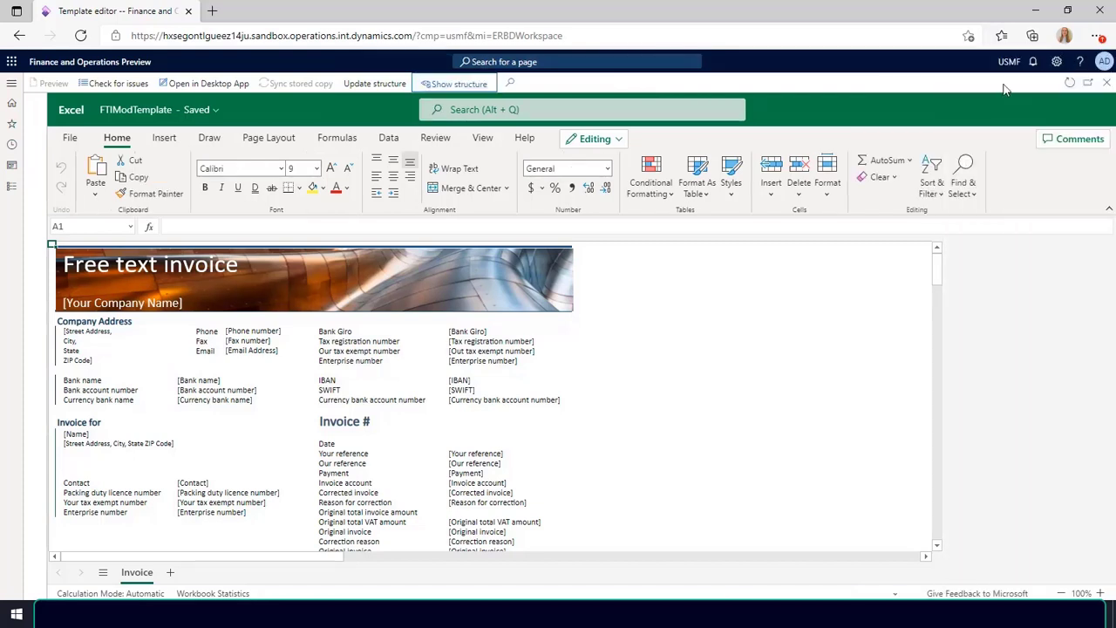
# - Make FTI_new the default report format in free text invoice print management
pyautogui.click(1106, 83)
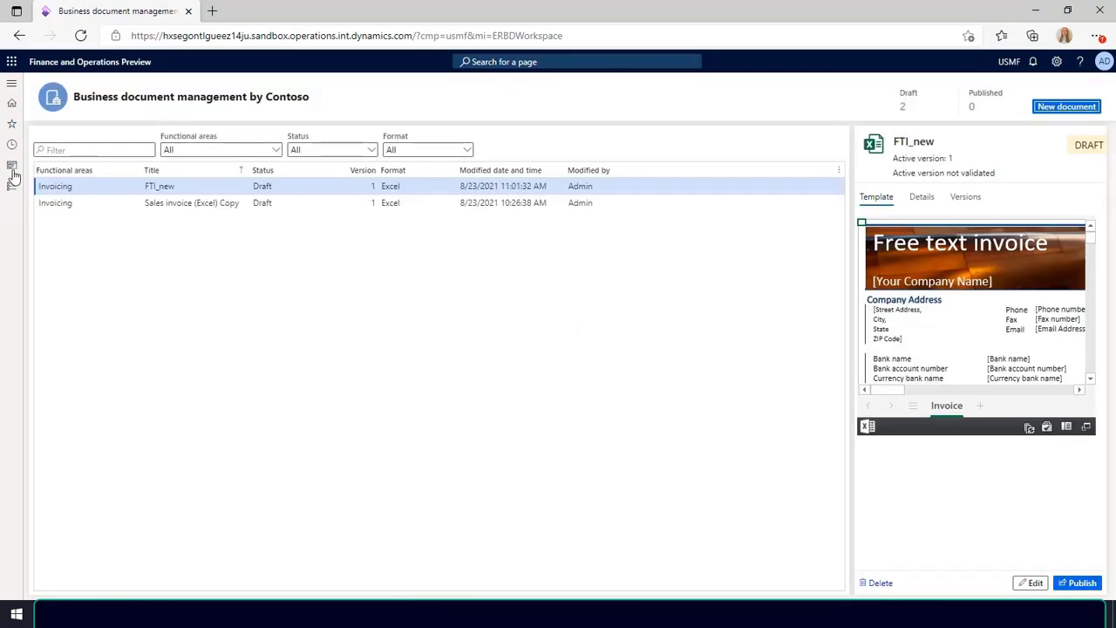
pyautogui.click(11, 82)
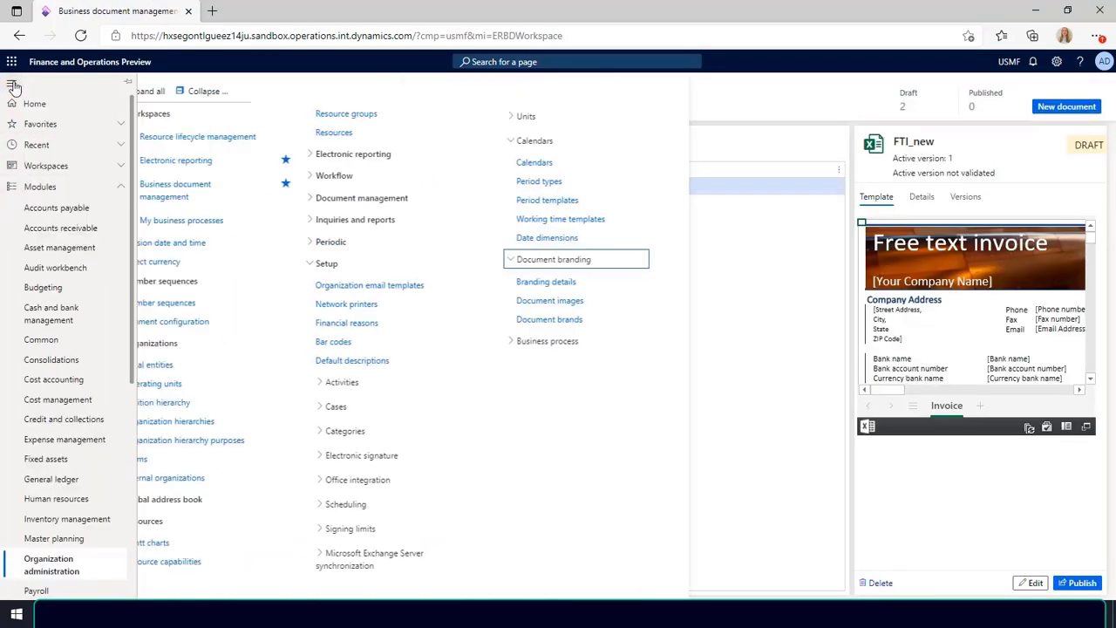
pyautogui.click(90, 230)
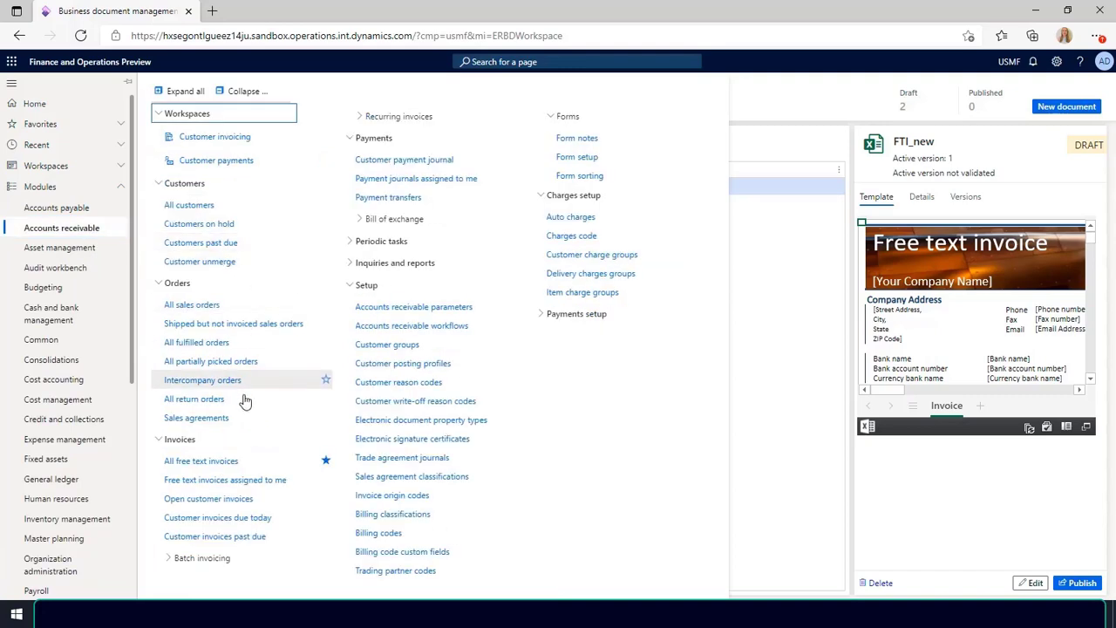
pyautogui.click(206, 464)
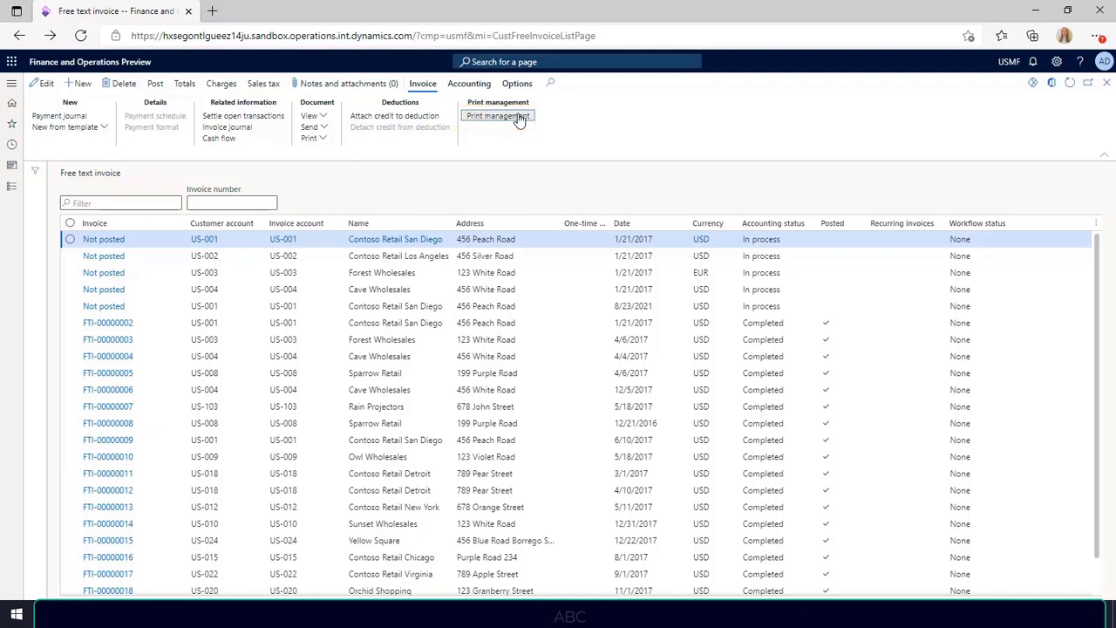
pyautogui.click(498, 116)
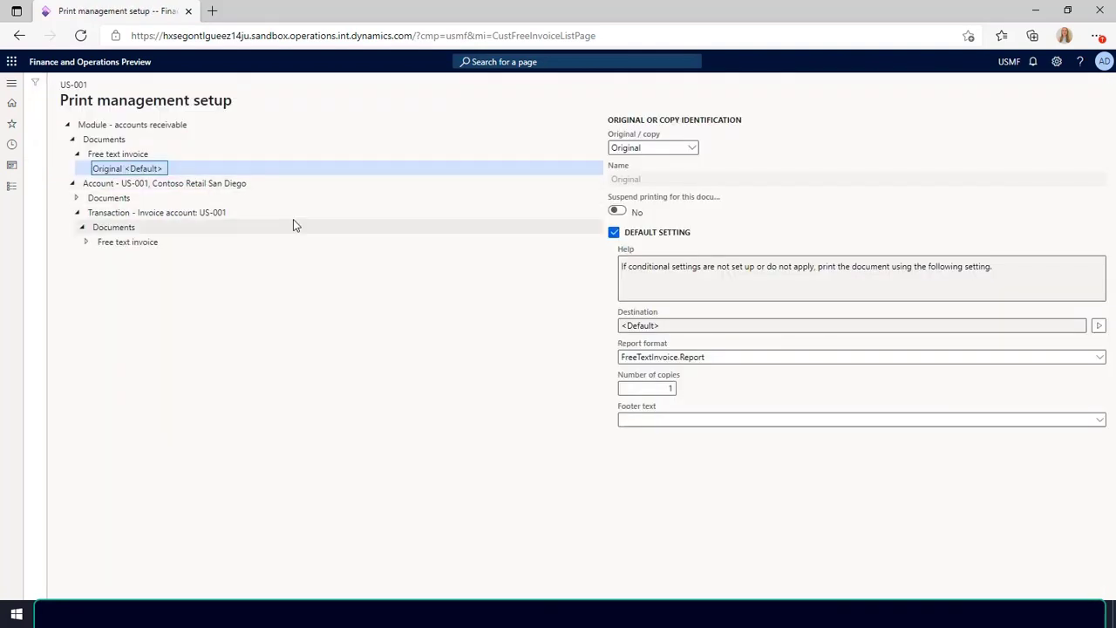
pyautogui.click(1100, 358)
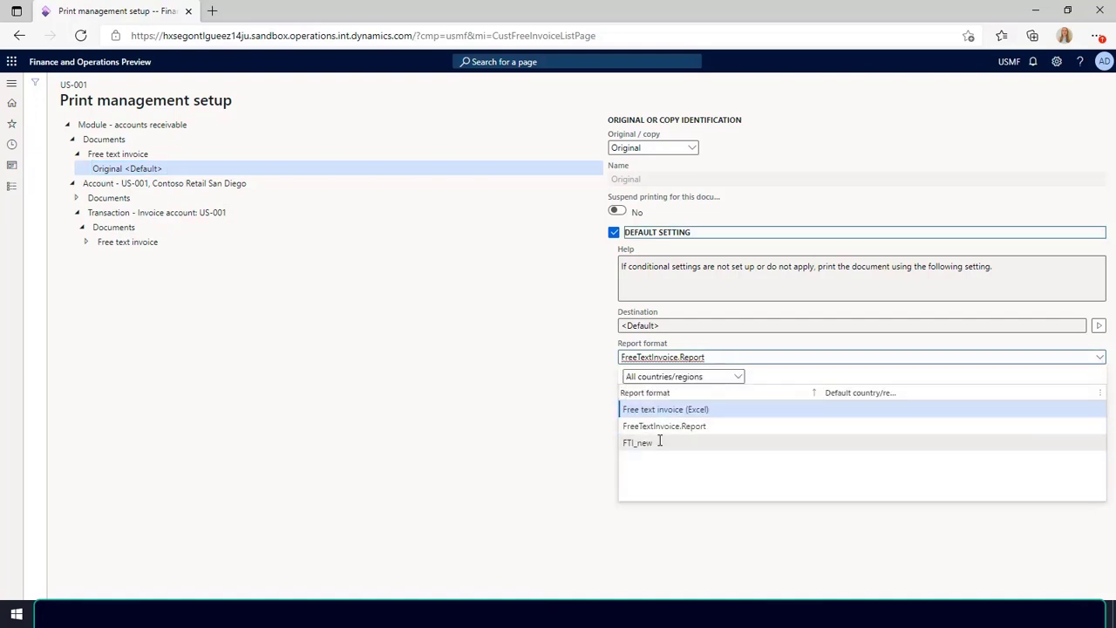
pyautogui.click(659, 442)
pyautogui.click(19, 37)
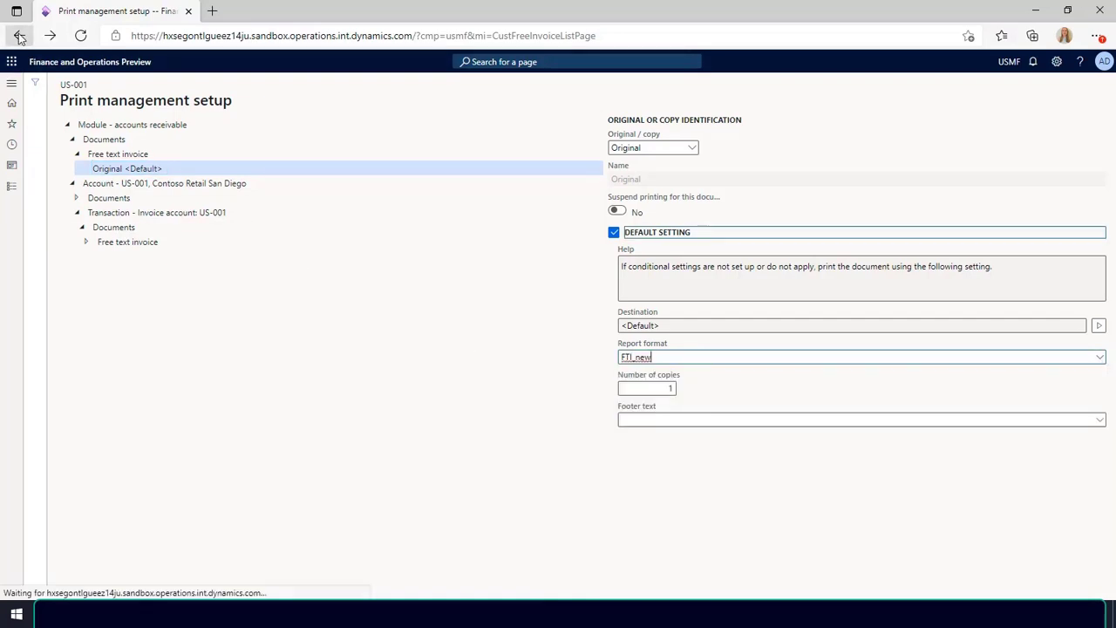
# - Print the selected invoice FTI-00000002 to an Excel workbook
pyautogui.click(70, 323)
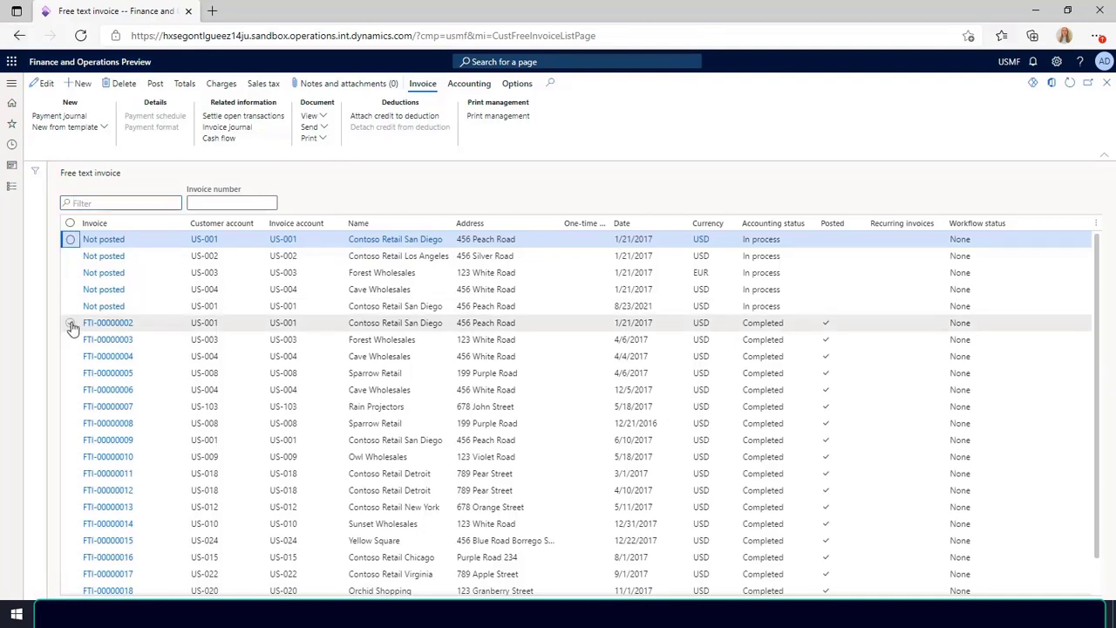
pyautogui.click(312, 138)
pyautogui.click(316, 152)
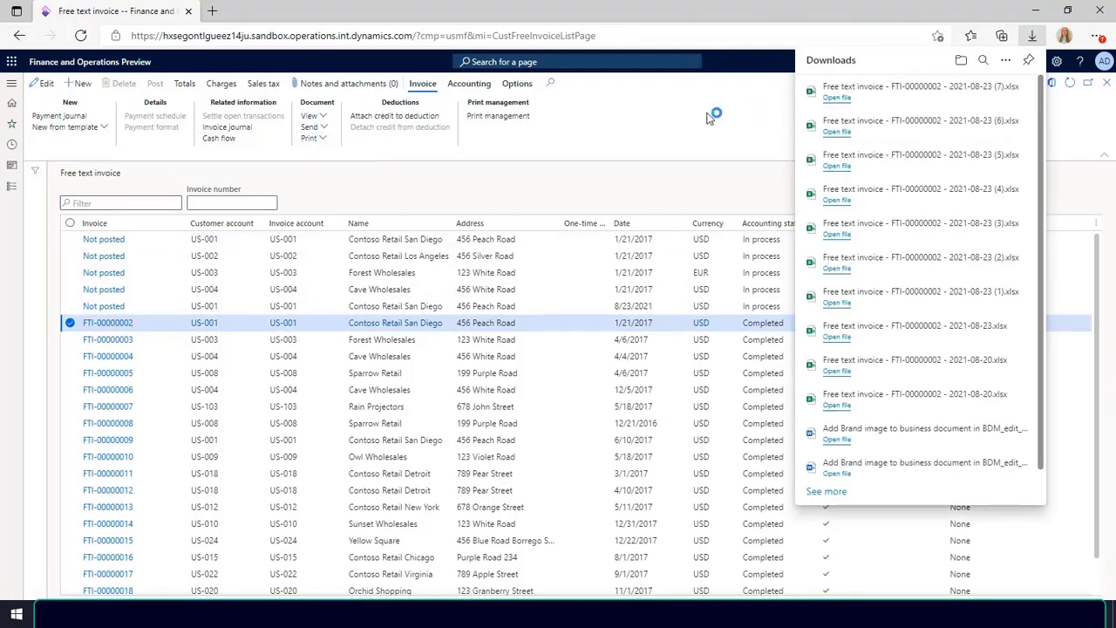